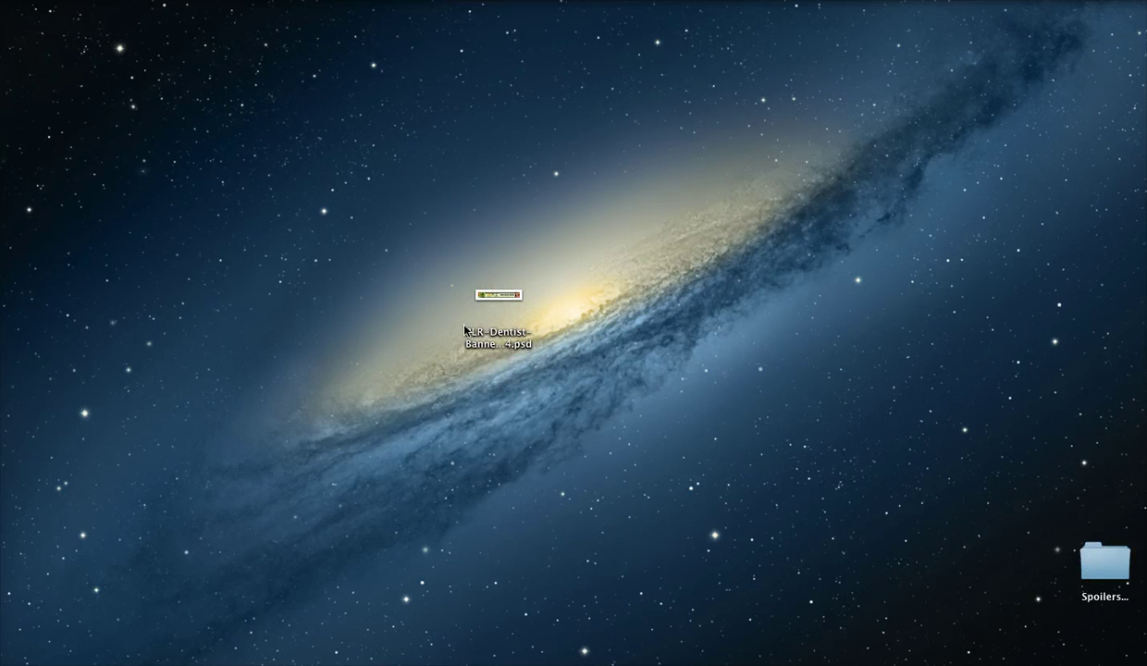
Open the PLR-Dentist banner PSD on the desktop with Adobe Photoshop CS6 (default)
right_click(489, 293)
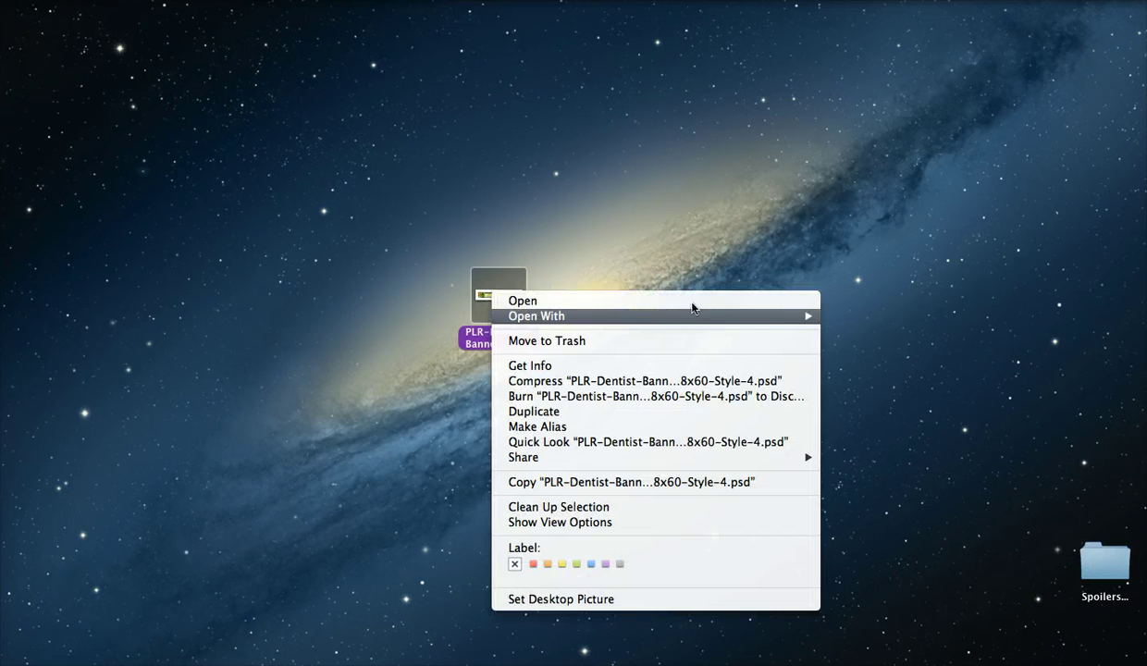
mouse_move(807, 317)
click(848, 319)
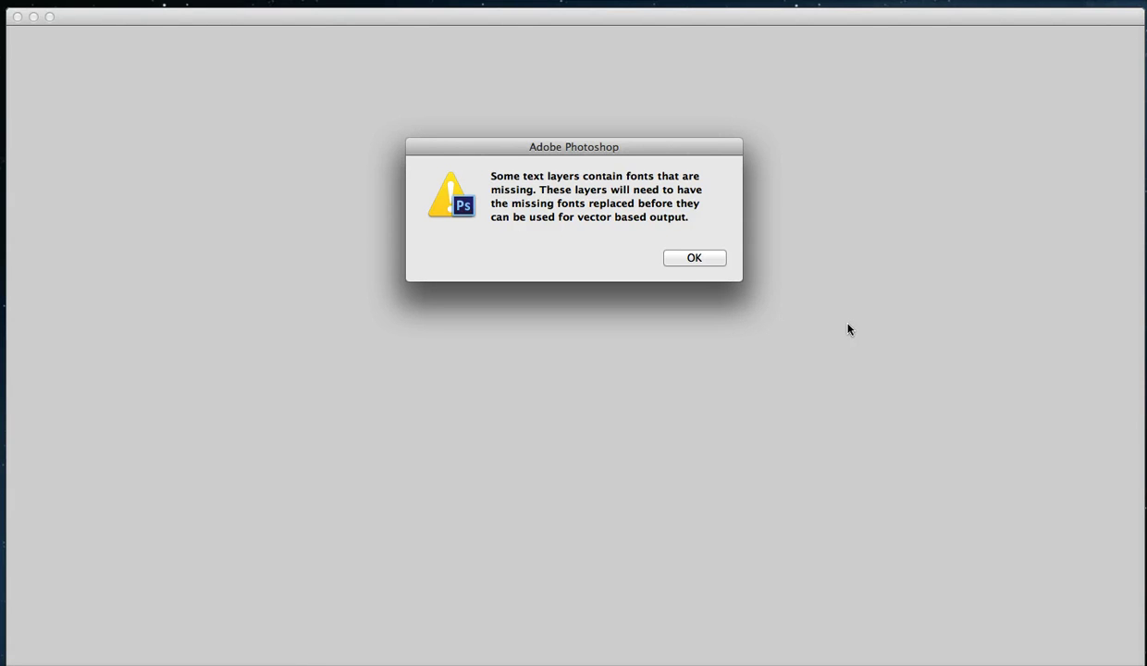
Dismiss the missing-fonts warning and move the banner window to the middle of the workspace
click(694, 259)
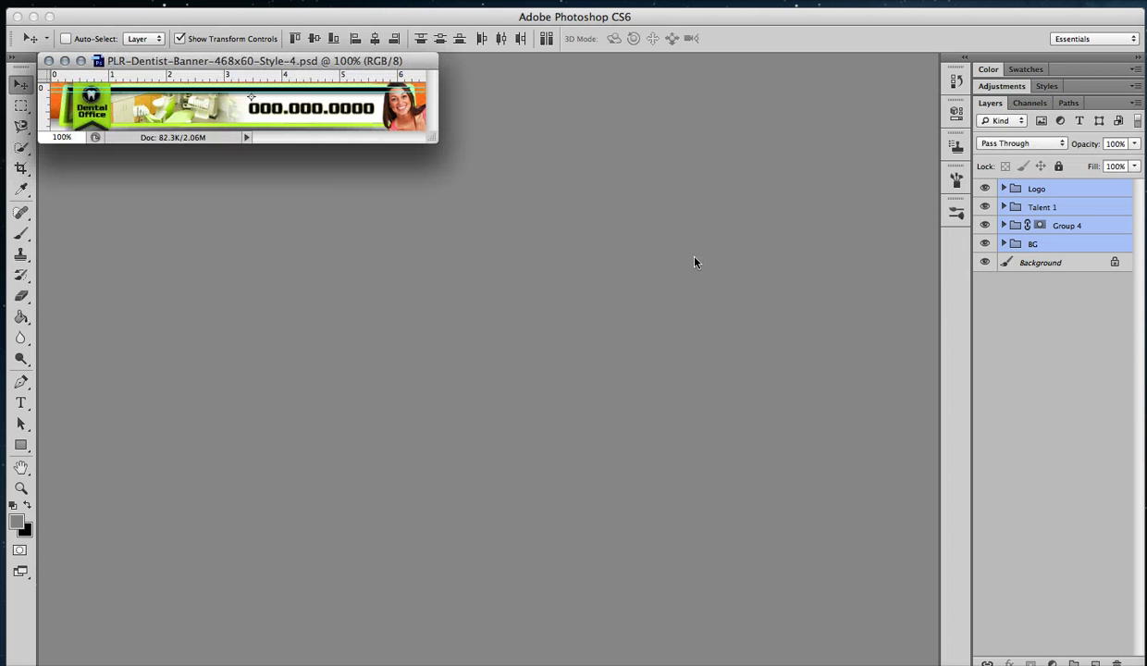
drag(387, 61, 646, 134)
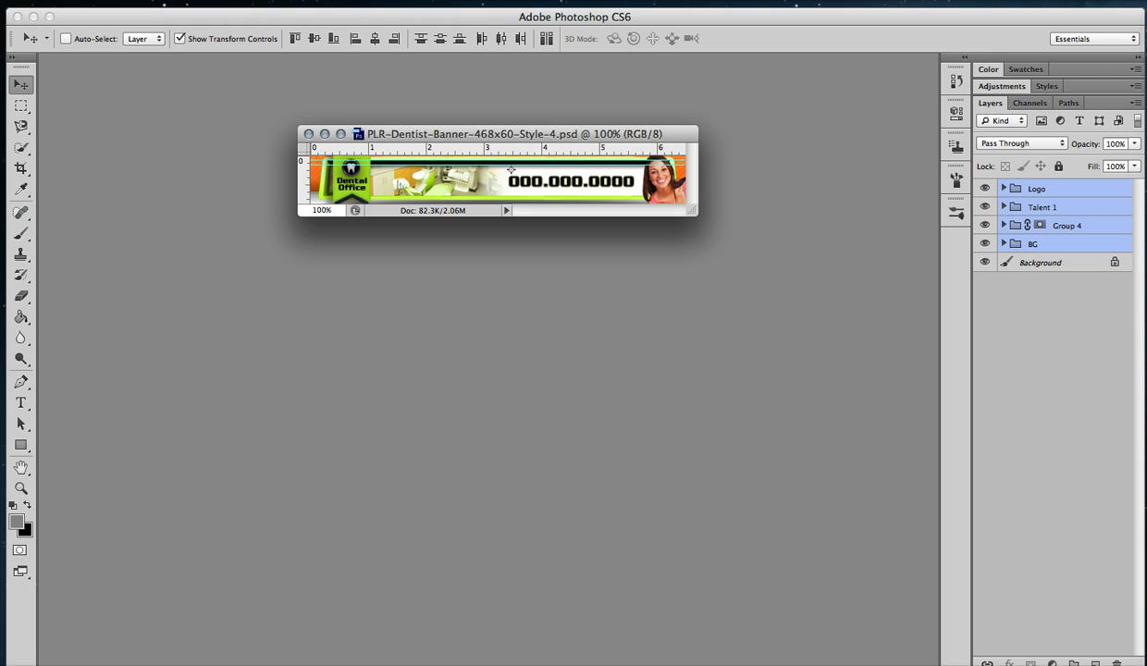
click(222, 514)
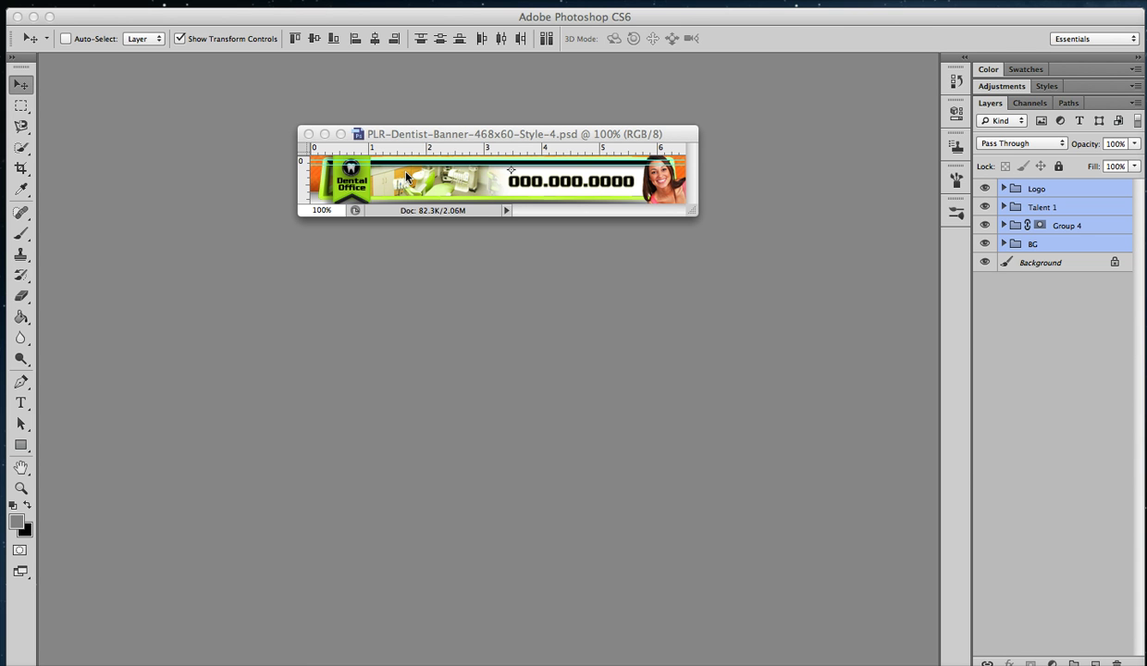
click(434, 135)
Zoom the banner to 300% and back to 200%, nudge the window right, and reselect the Move tool
key(super+equal)
key(super+equal)
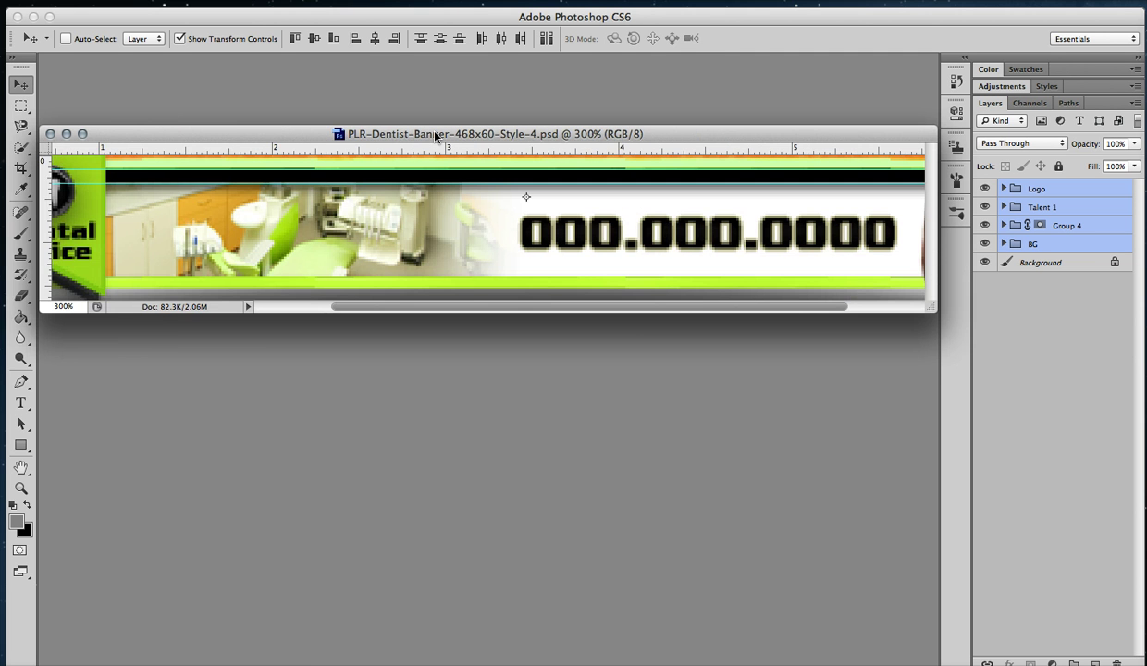
key(super+minus)
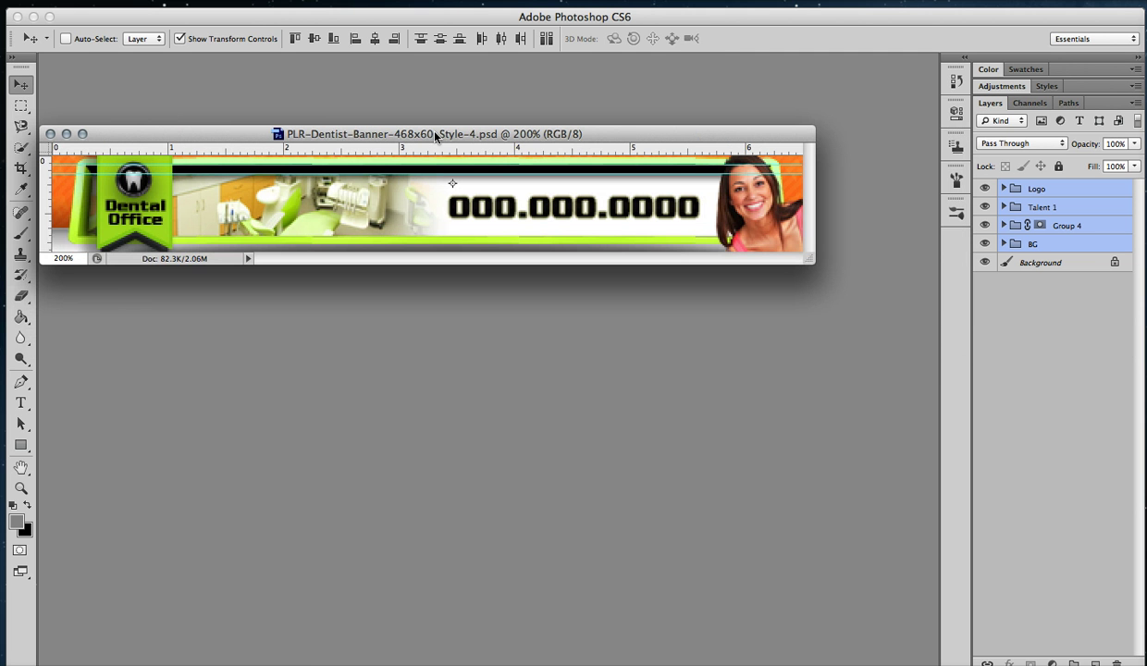
drag(435, 135, 485, 137)
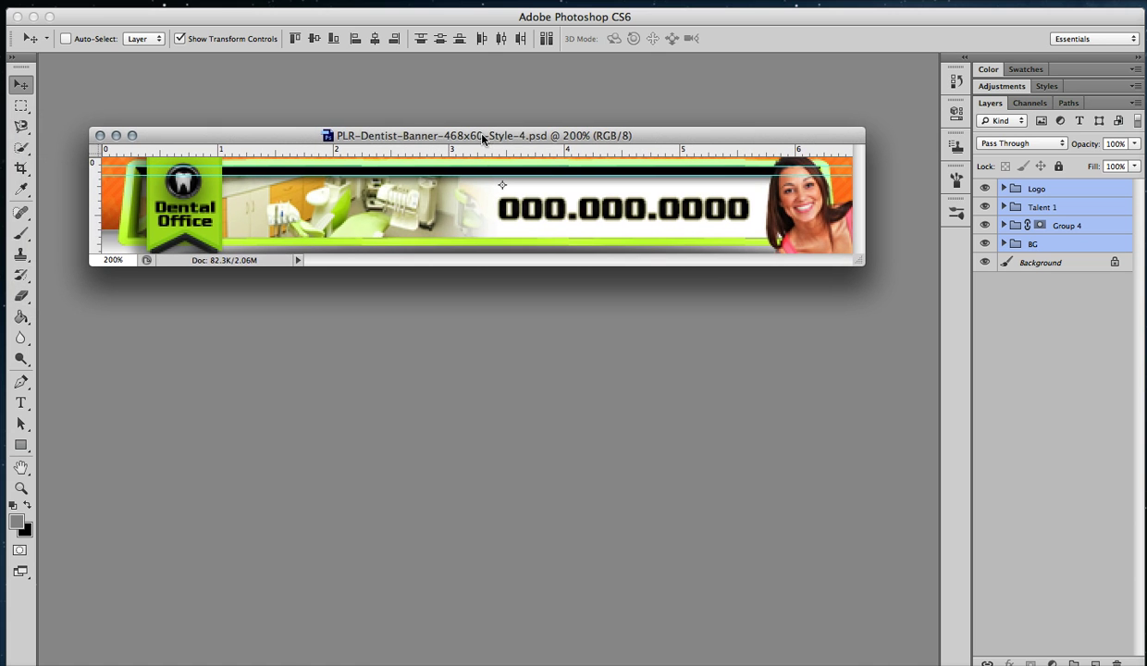
click(22, 488)
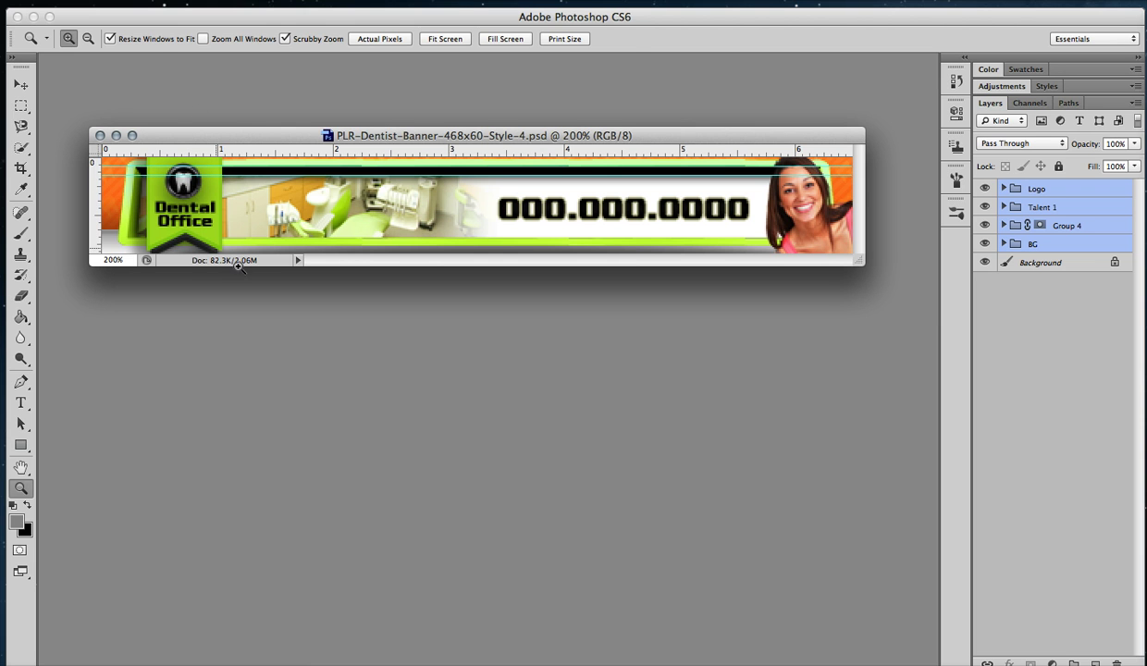
click(20, 86)
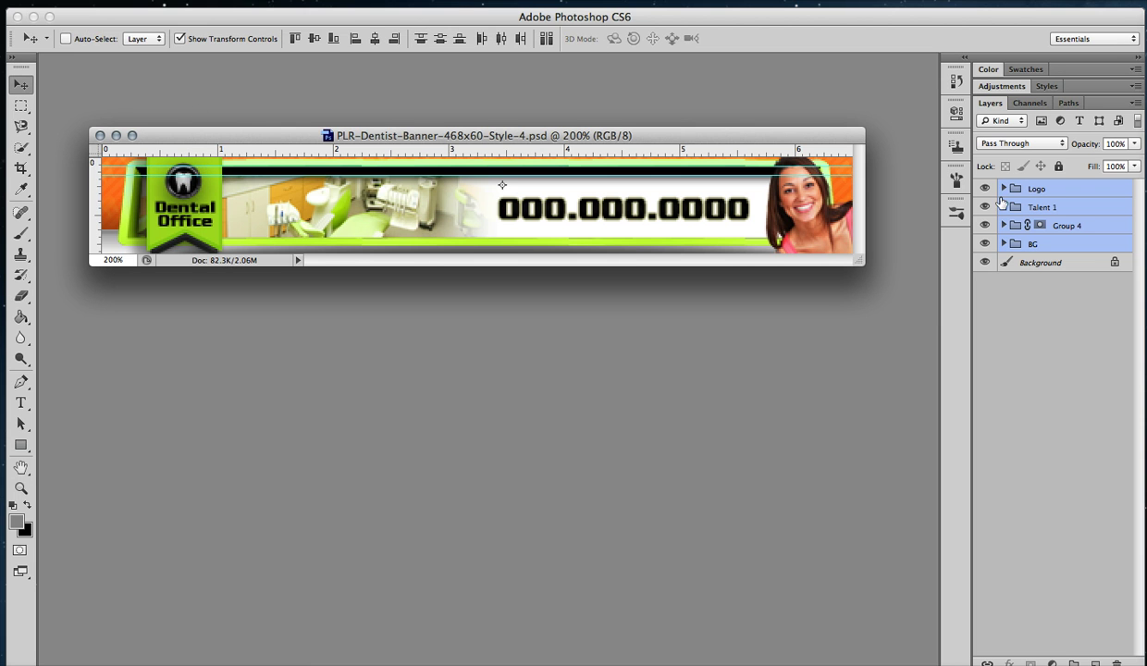
Expand the Logo, Talent 1, Group 4 and BG groups in the Layers panel
click(1005, 190)
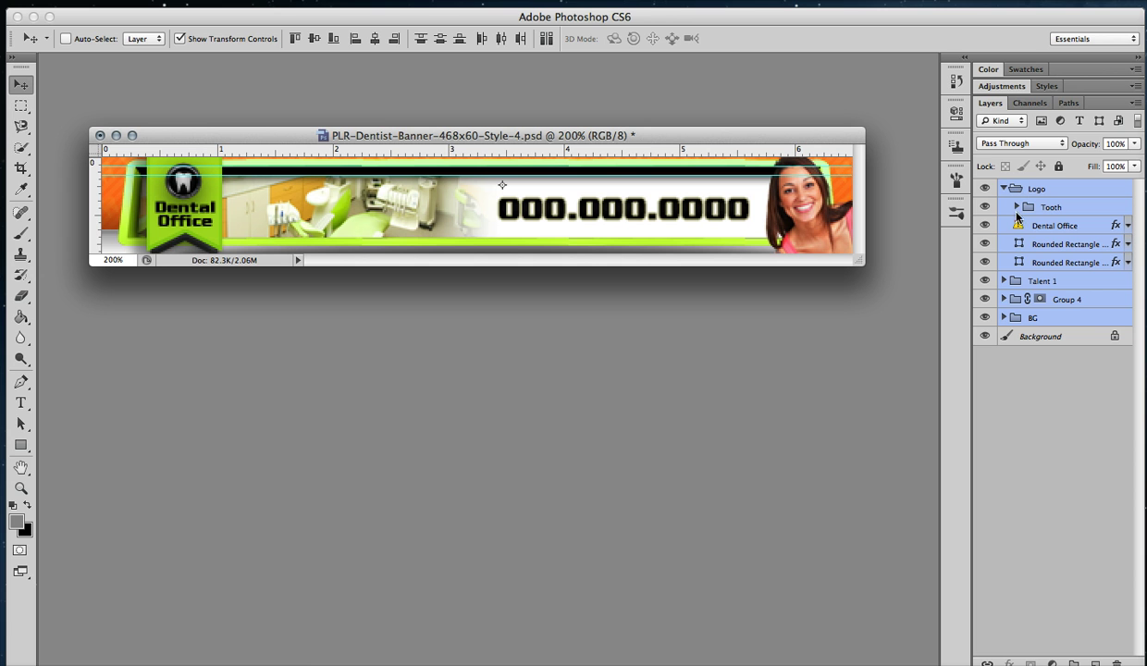
click(1003, 281)
click(1003, 335)
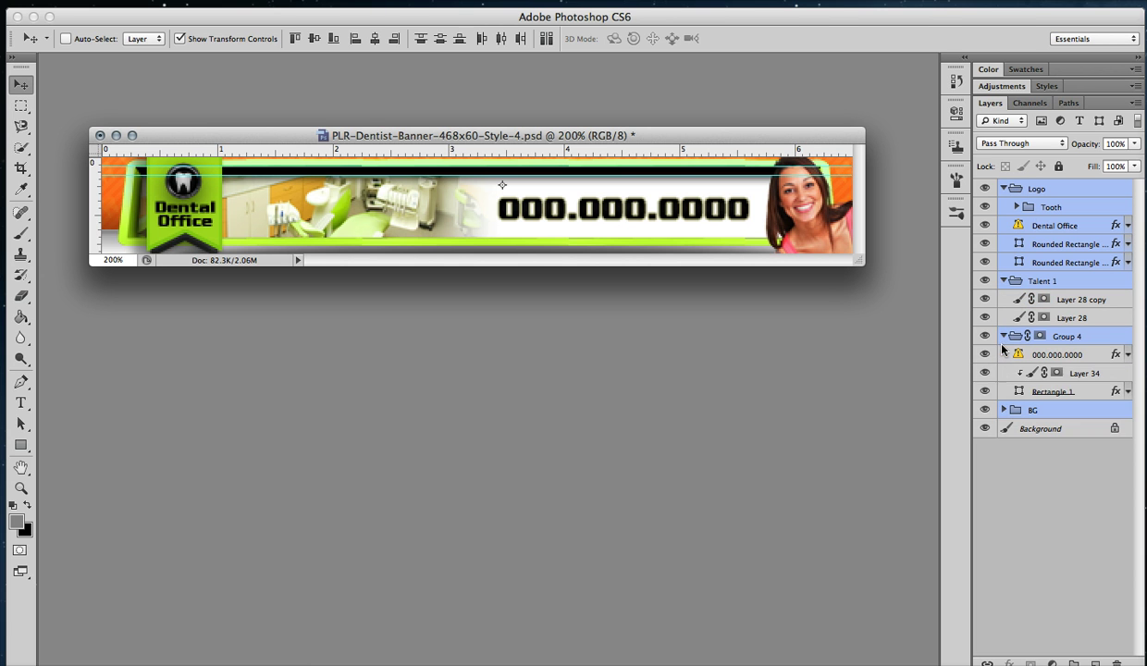
click(1009, 416)
click(1004, 410)
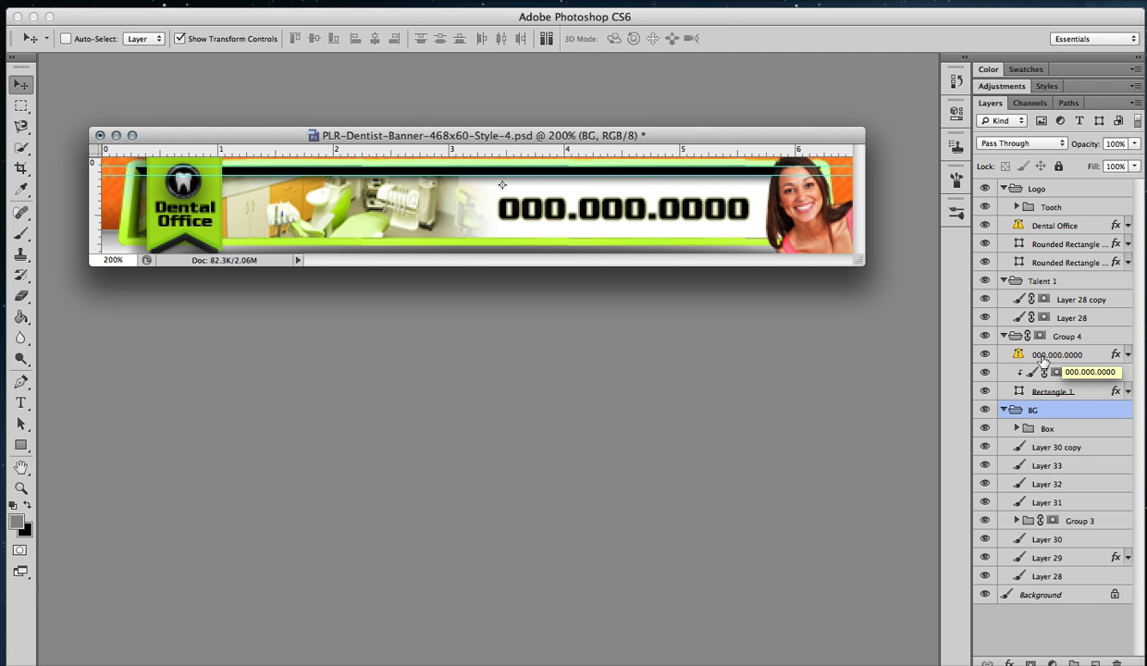
Start editing the Dental Office logo text, accept the JuliusBlack font substitution, and select all of it
click(1061, 228)
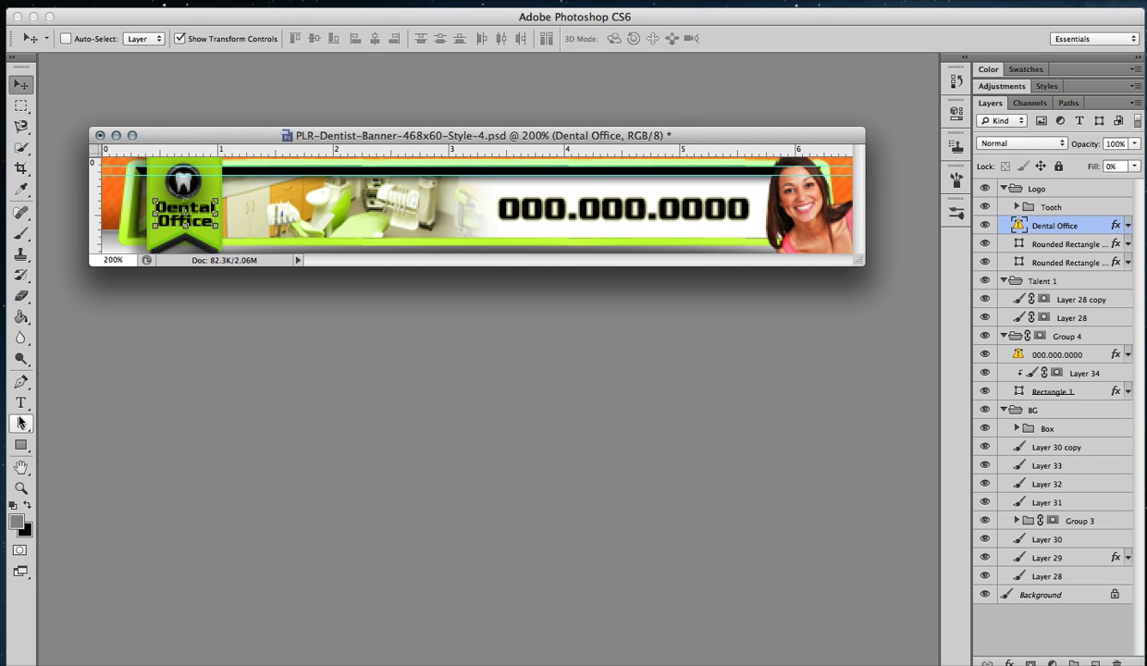
click(19, 404)
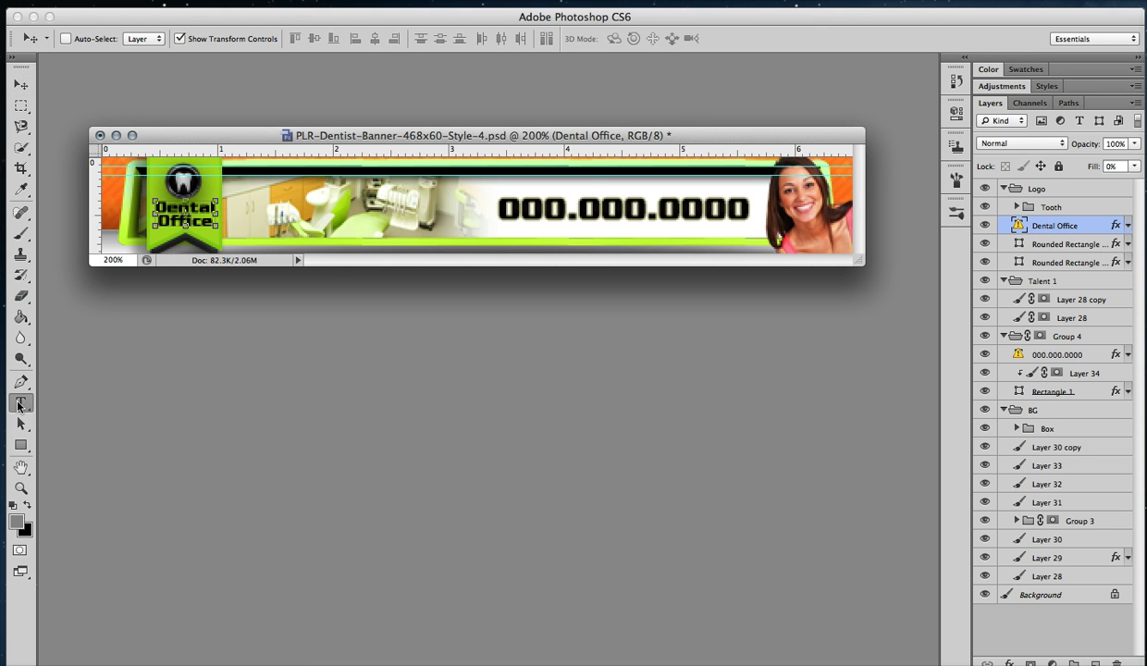
click(161, 206)
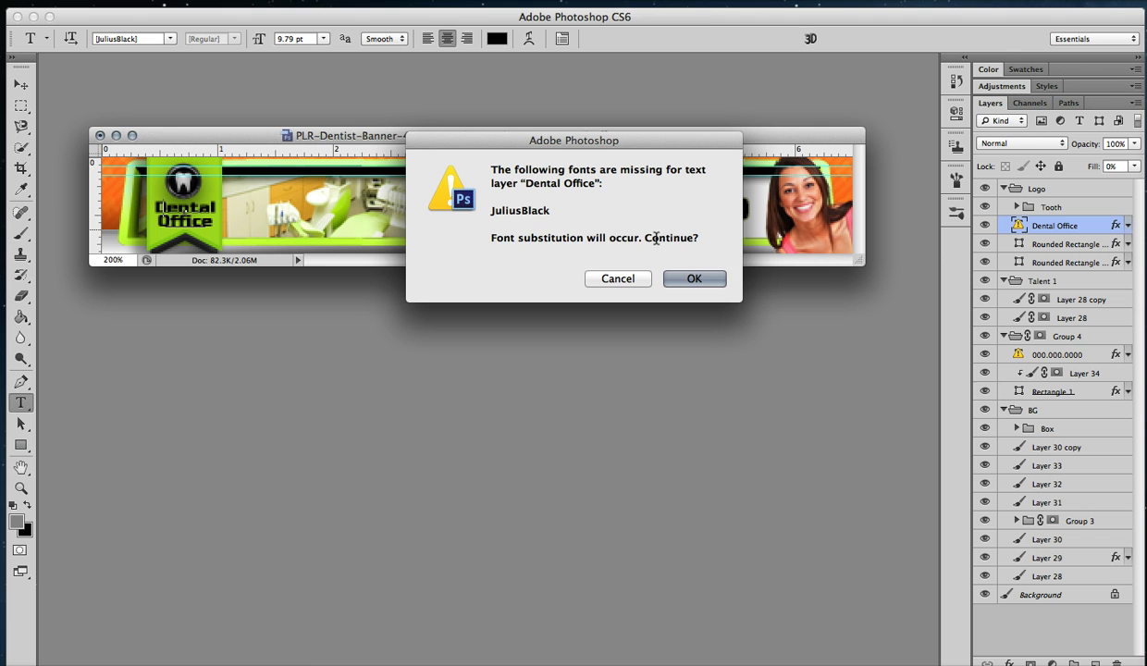
click(703, 284)
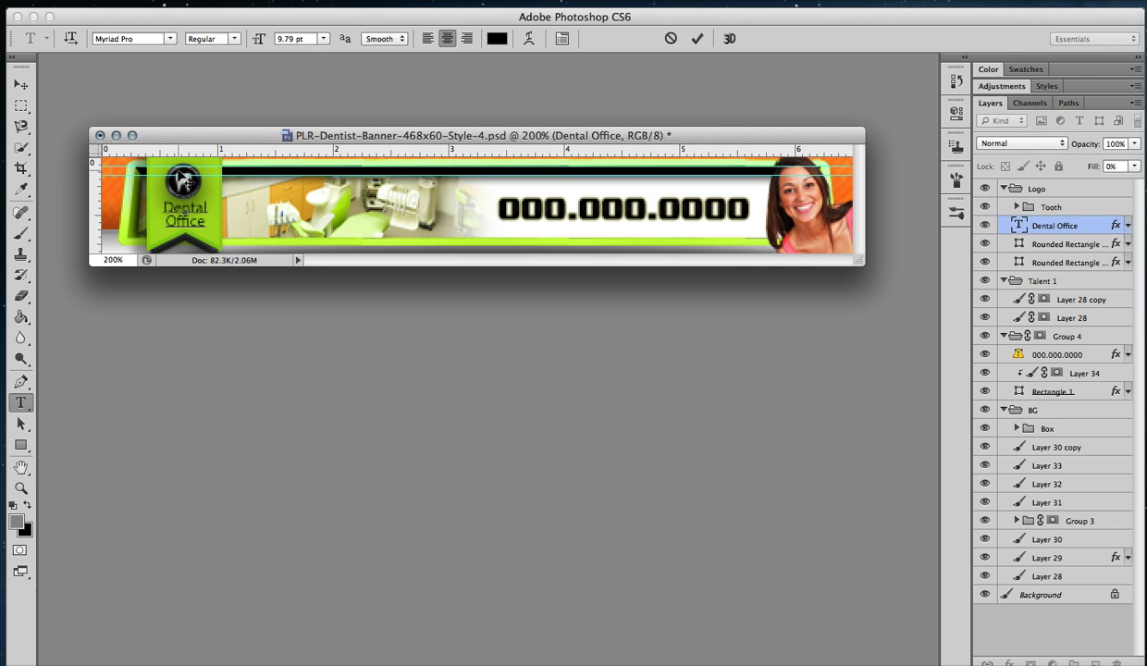
drag(206, 222, 138, 197)
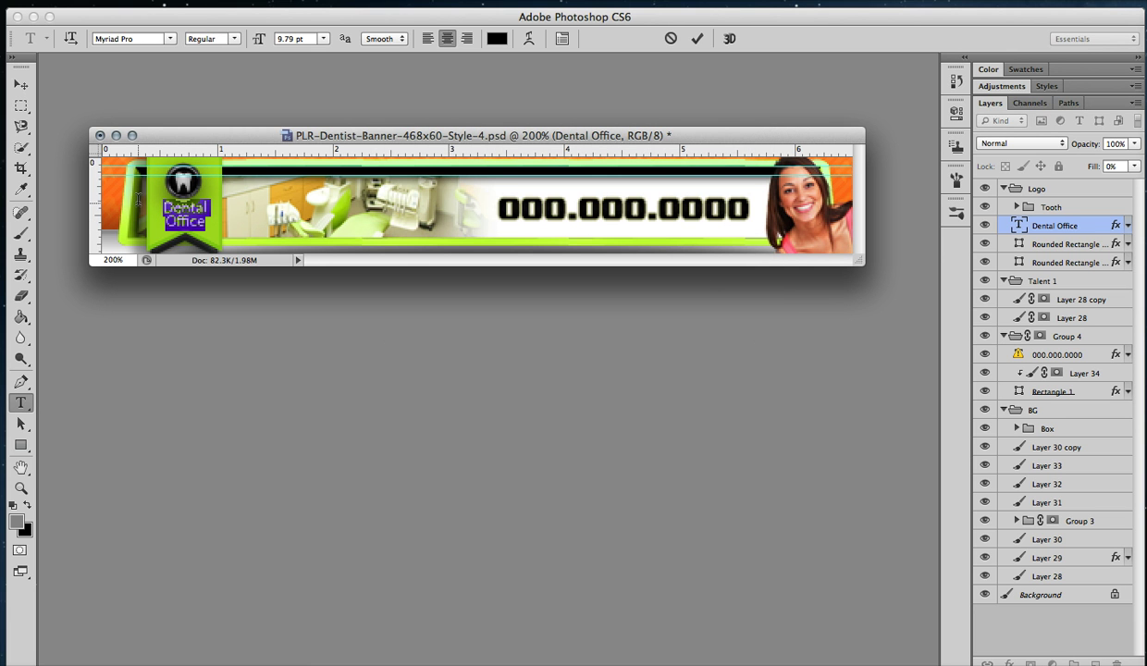
Set the selected logo text's font to Times New Roman
click(170, 39)
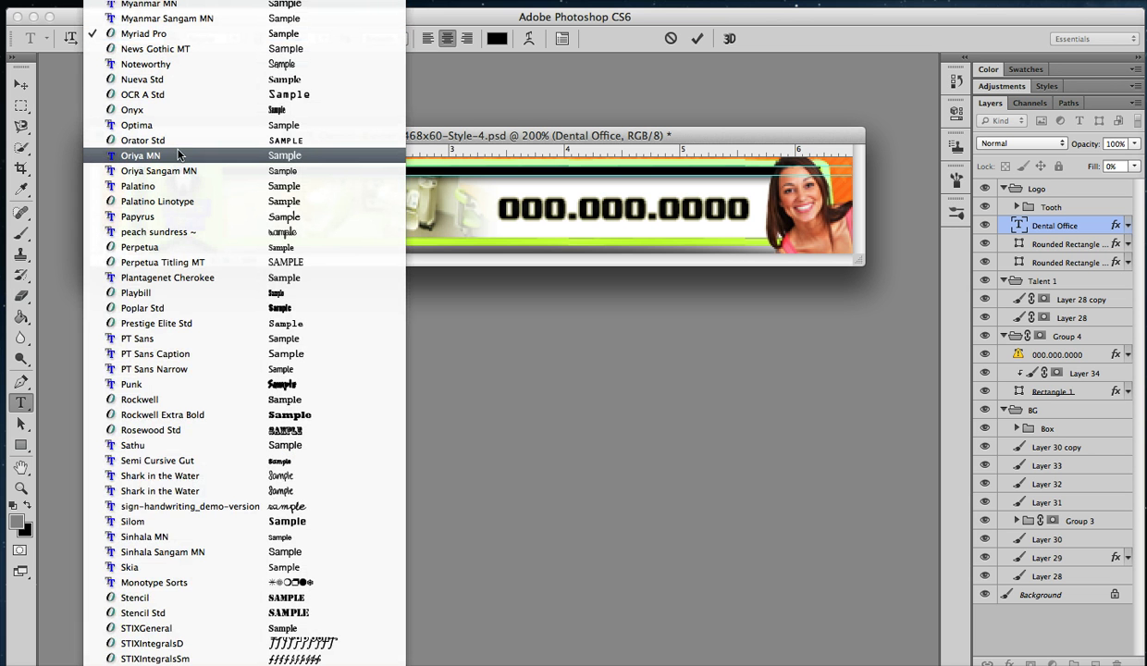
scroll(178, 154, up, 10)
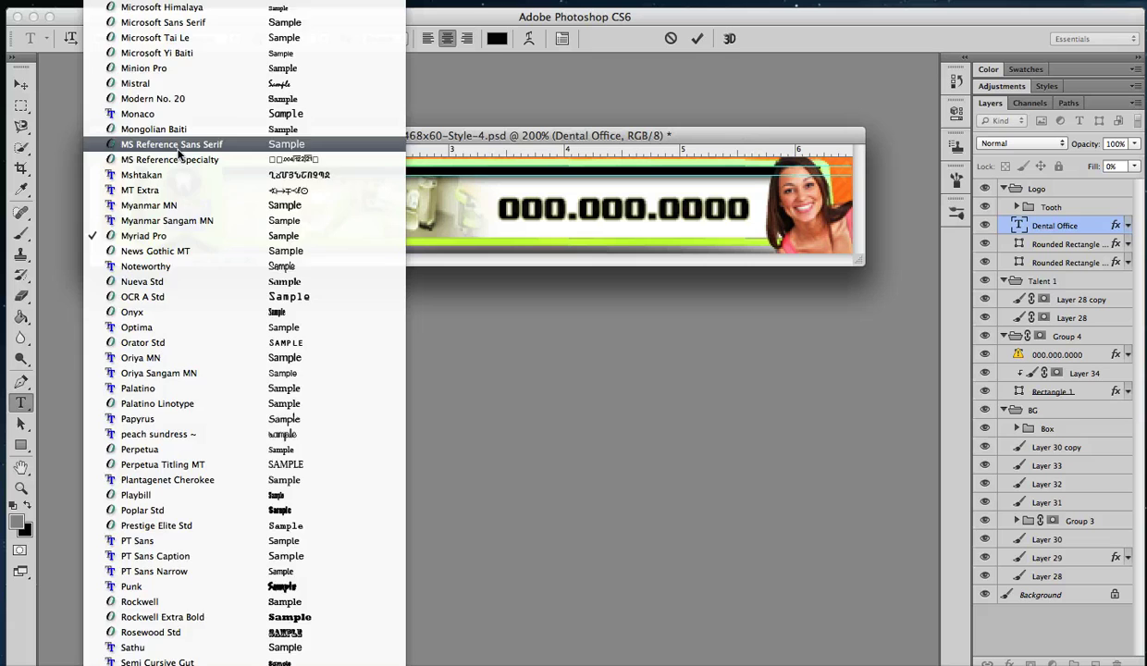
scroll(179, 154, up, 6)
scroll(179, 155, down, 20)
scroll(178, 154, down, 8)
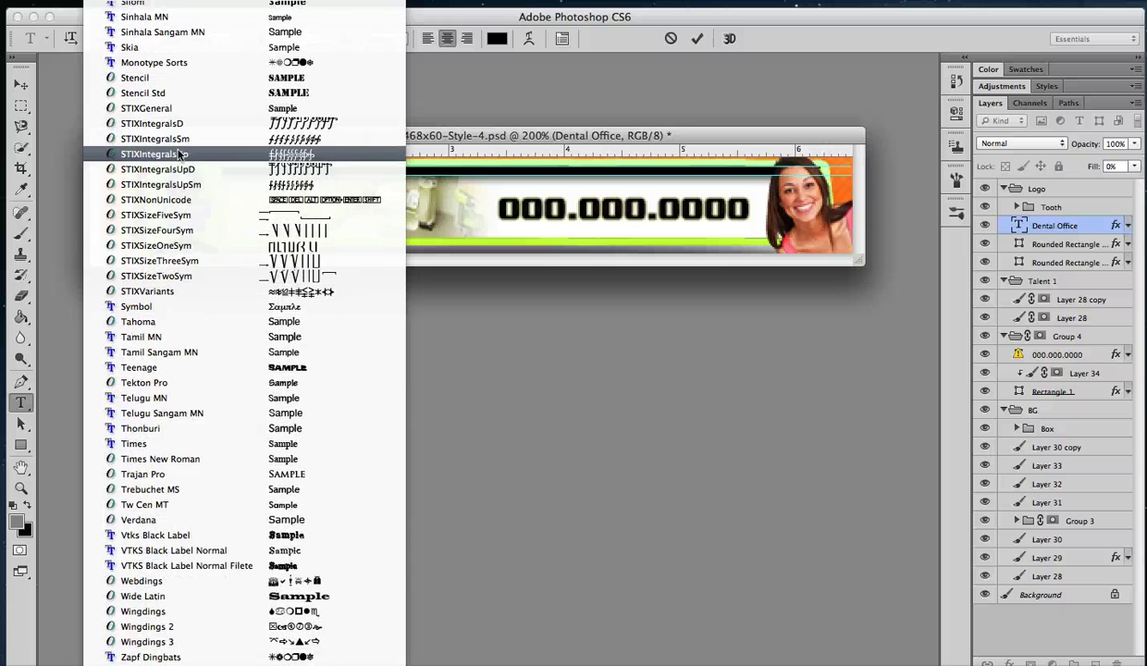
click(190, 459)
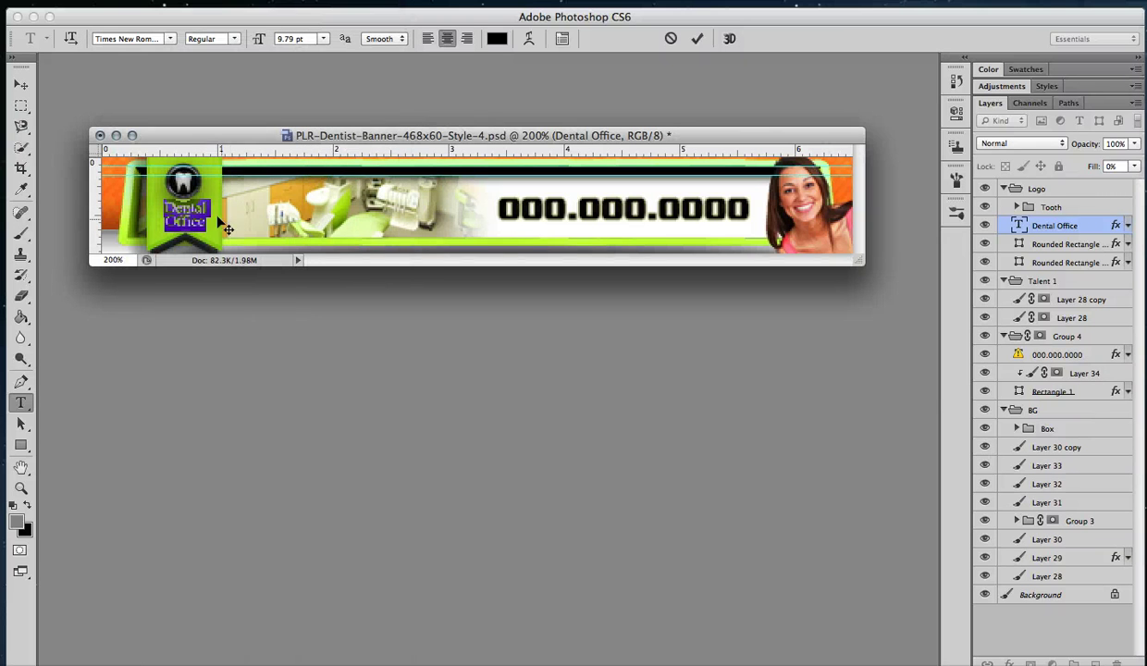
Zoom out to 100%, reposition the window, and replace the logo text with Main St. Dental
key(super+minus)
drag(235, 140, 382, 136)
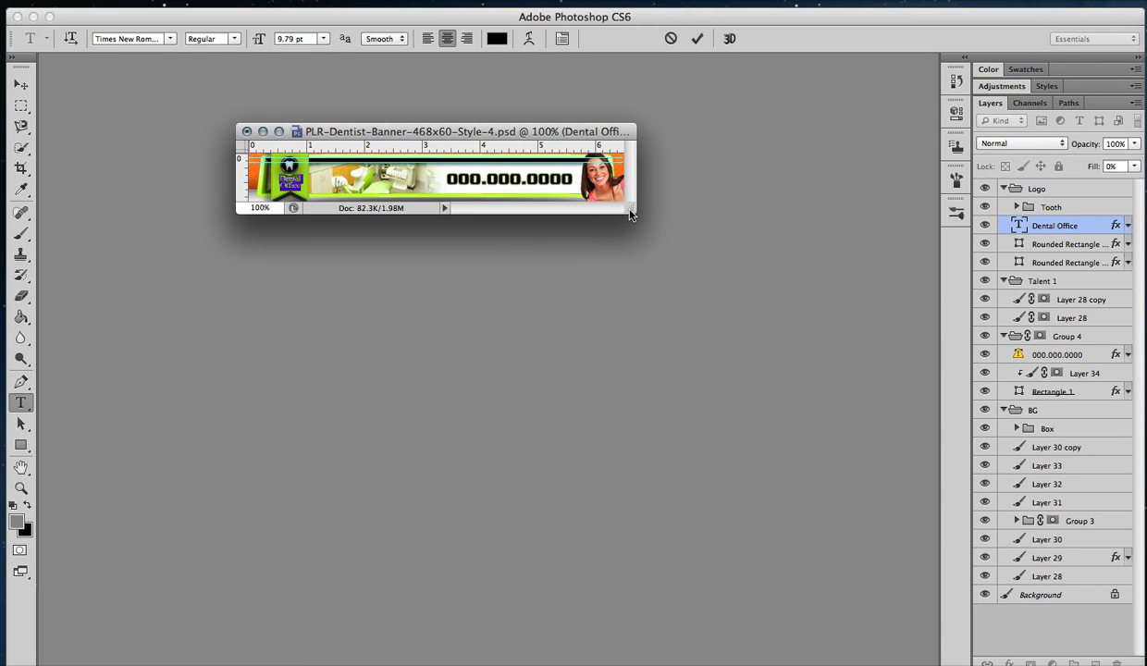
drag(639, 215, 645, 219)
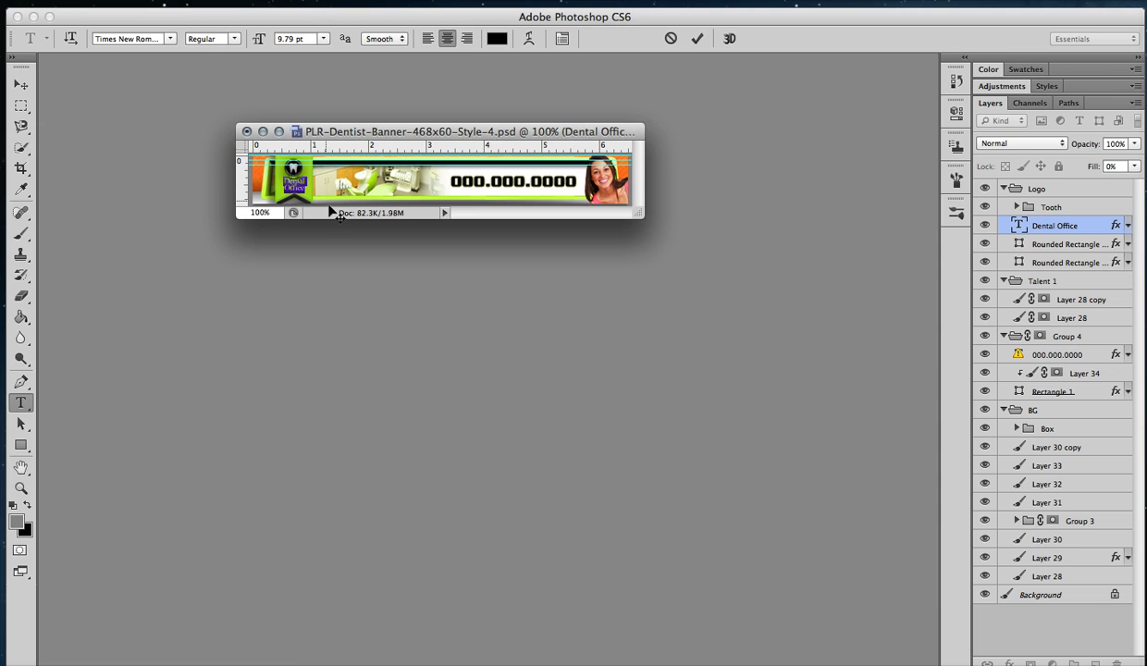
key(BackSpace)
text(Mega Sm)
text(. Dental)
Commit the logo text, then select all of the 000.000.0000 phone text for editing
click(1036, 349)
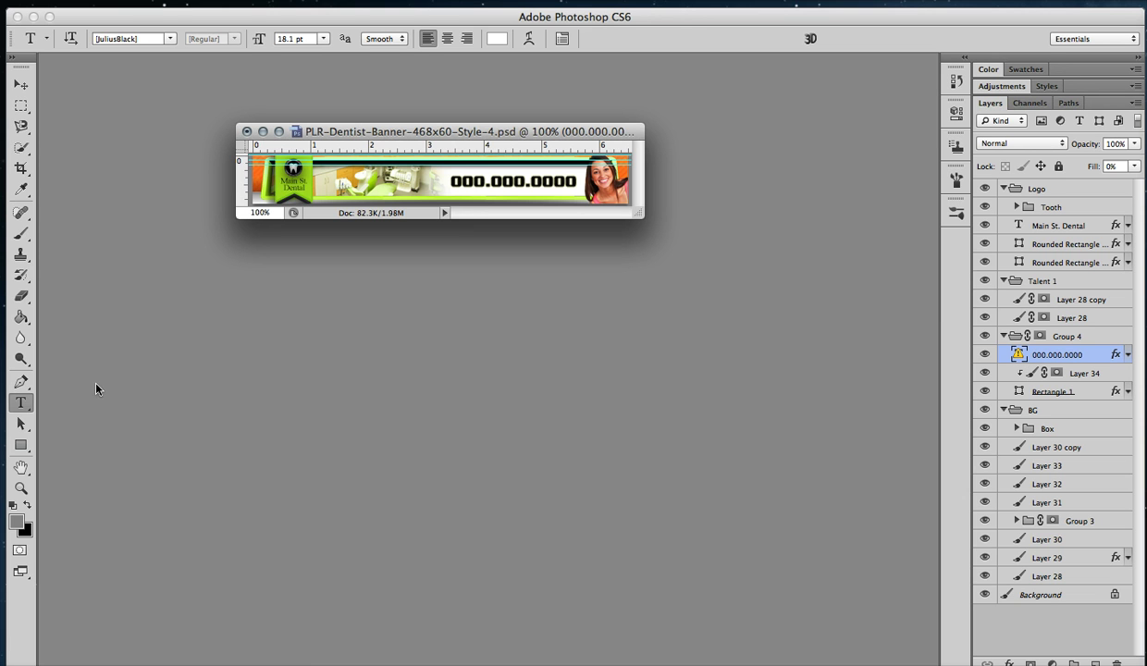
click(455, 182)
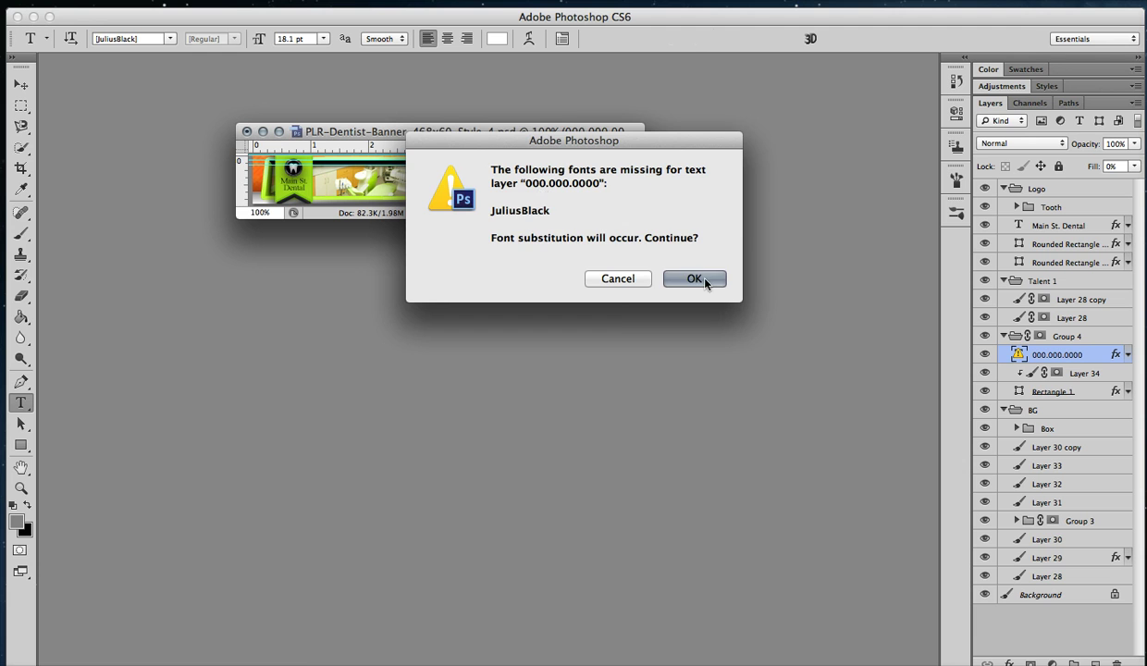
click(682, 269)
drag(526, 178, 433, 174)
Change the phone text to 800.555.5555 in Times New Roman and commit it
click(170, 37)
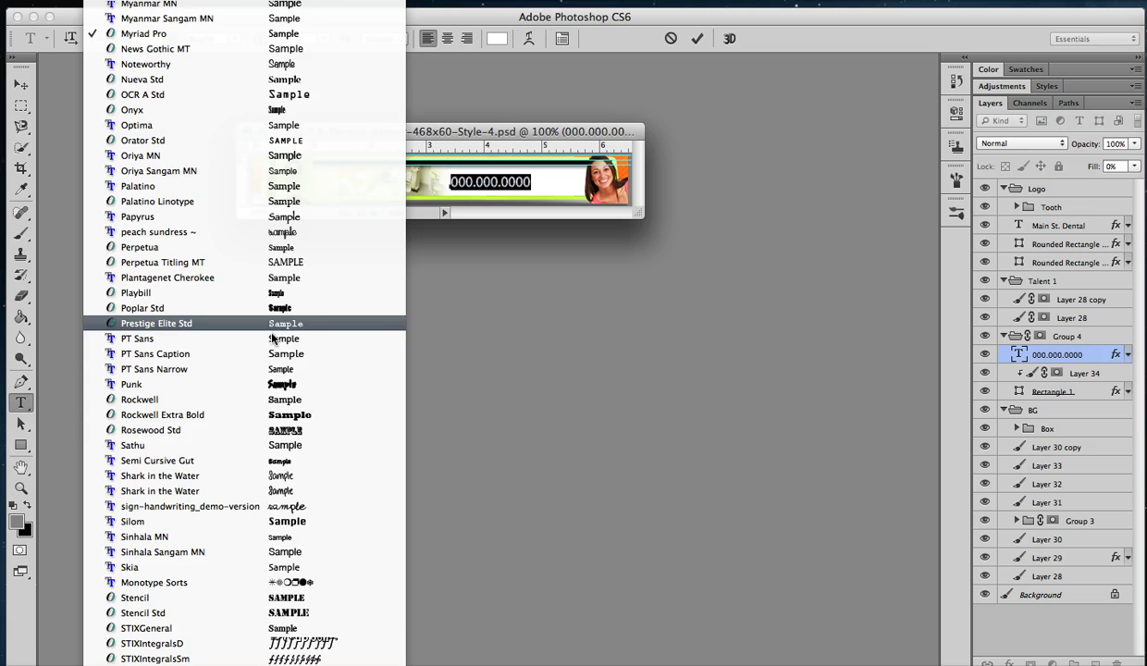
scroll(273, 436, down, 2)
scroll(273, 437, down, 10)
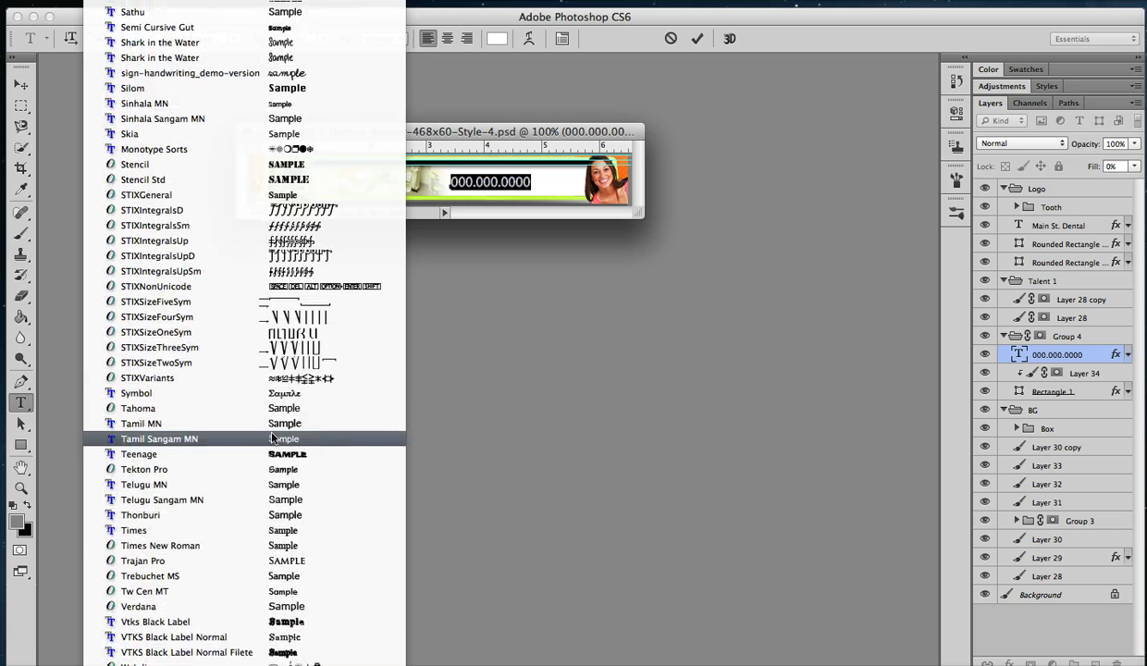
click(262, 546)
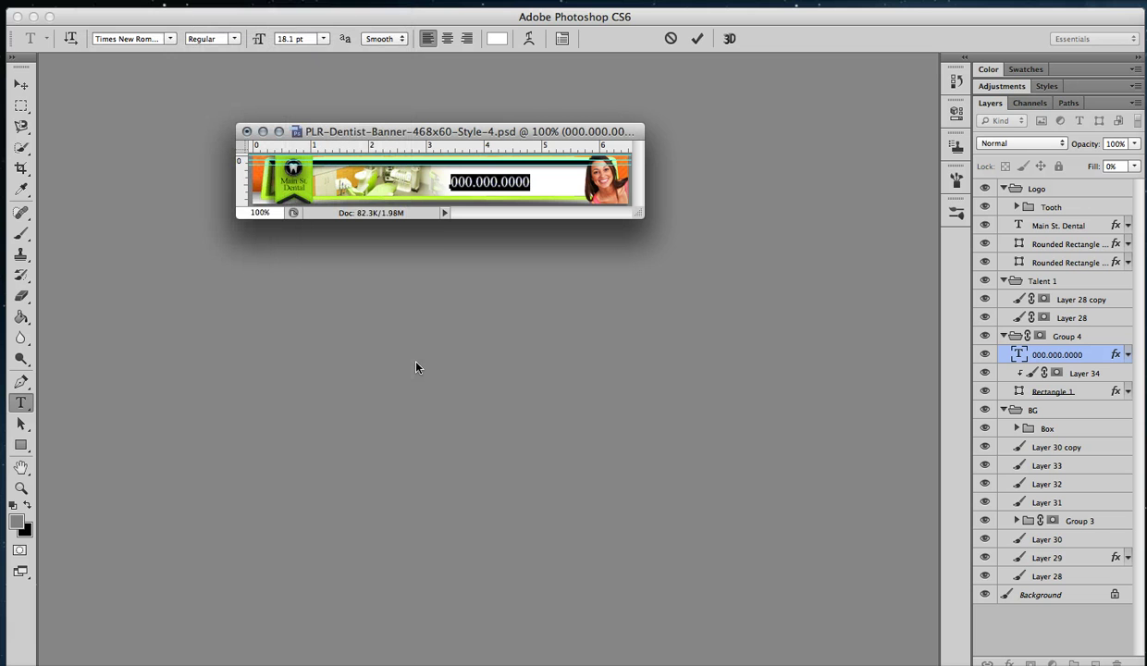
text(80)
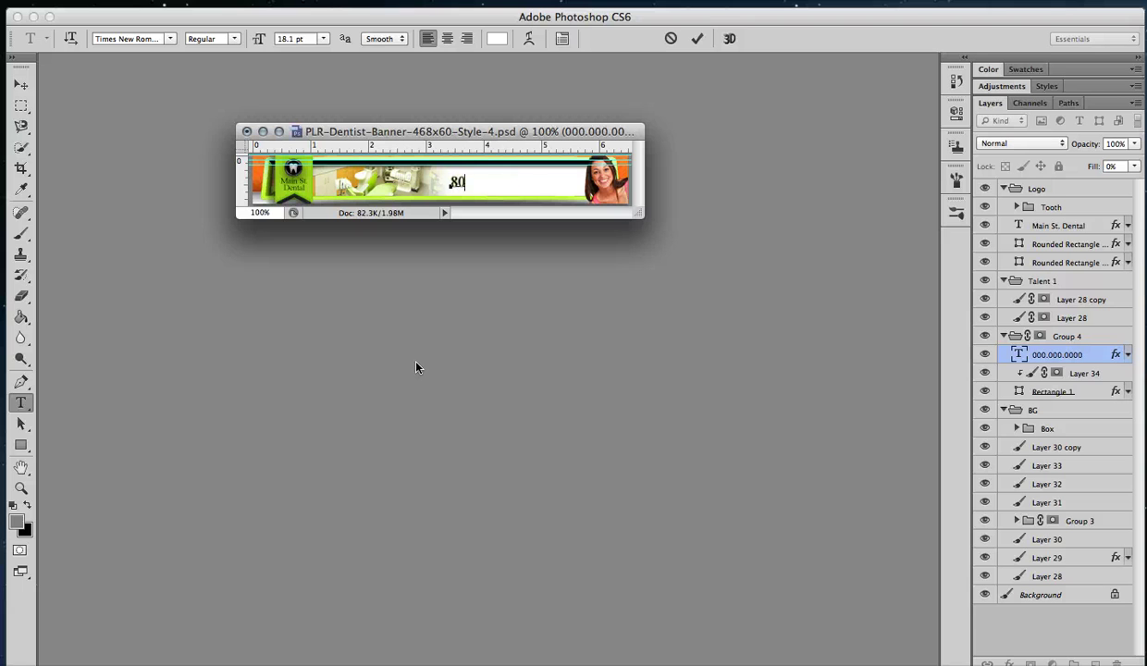
text(0.555.5555)
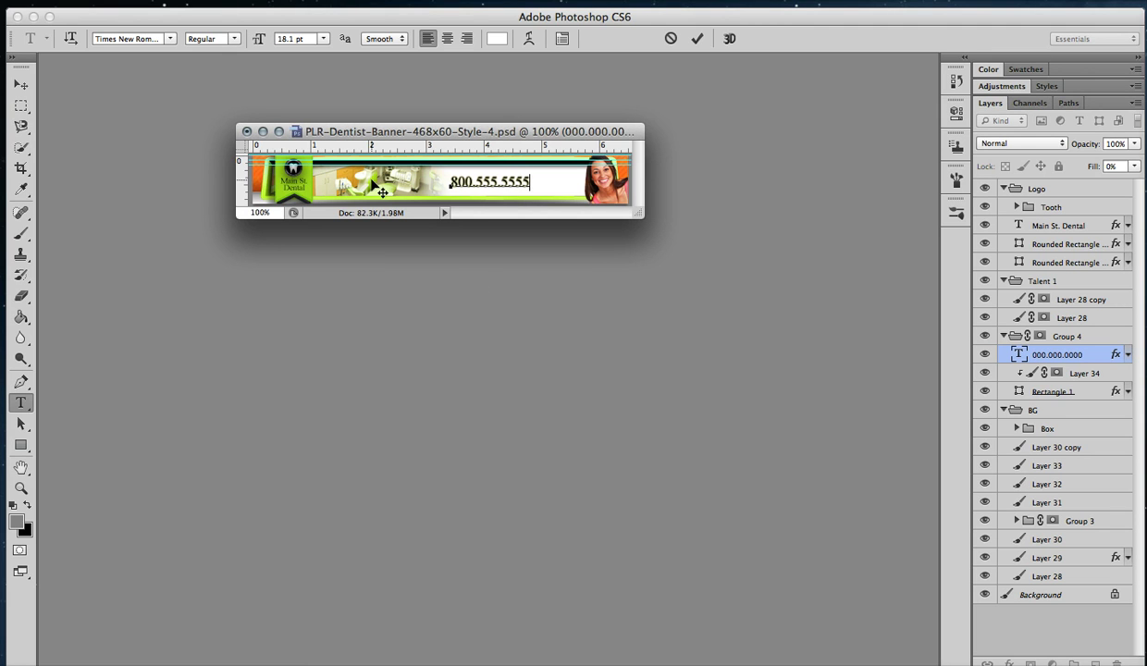
key(ctrl+Return)
key(v)
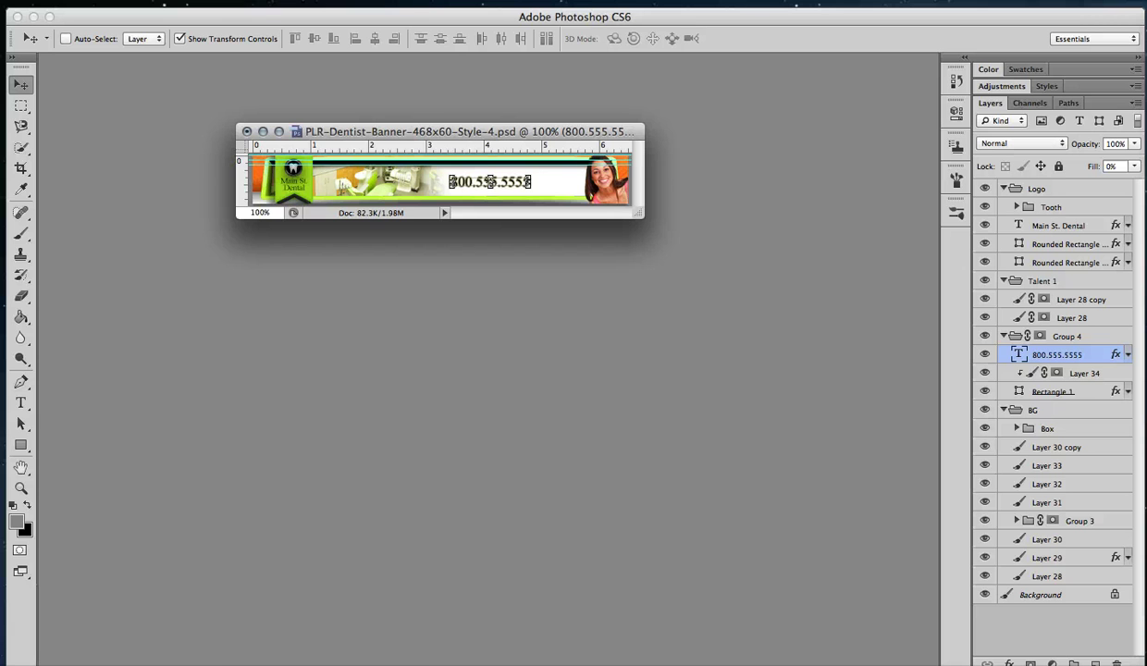
Flatten the banner into a single Background layer with Layer > Flatten Image
click(248, 2)
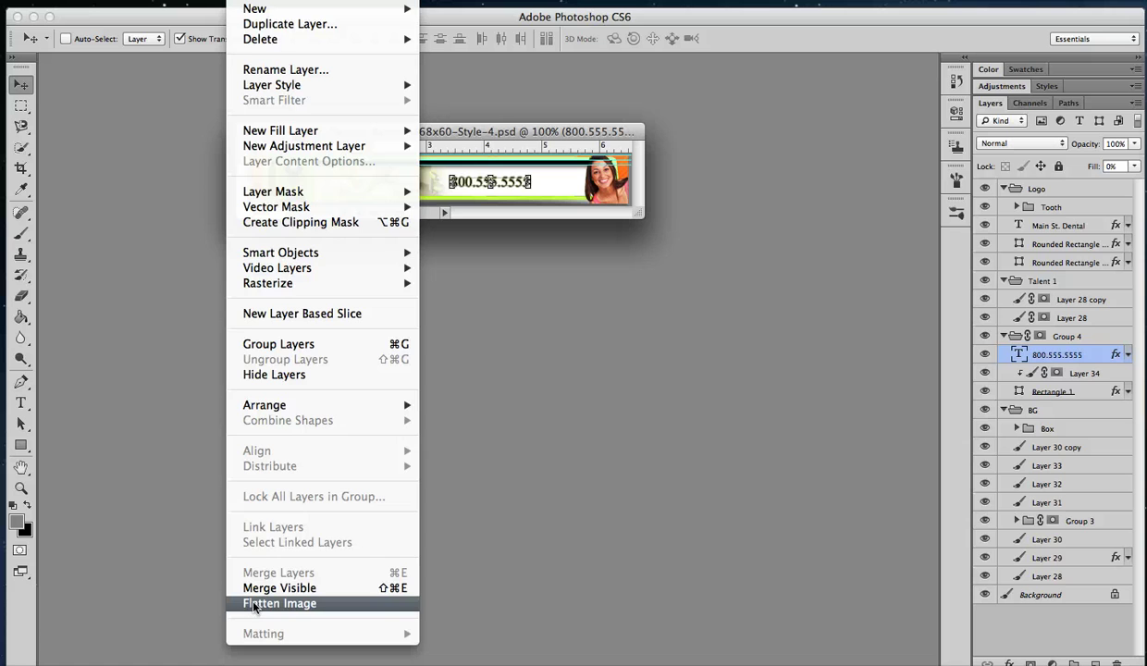
click(255, 607)
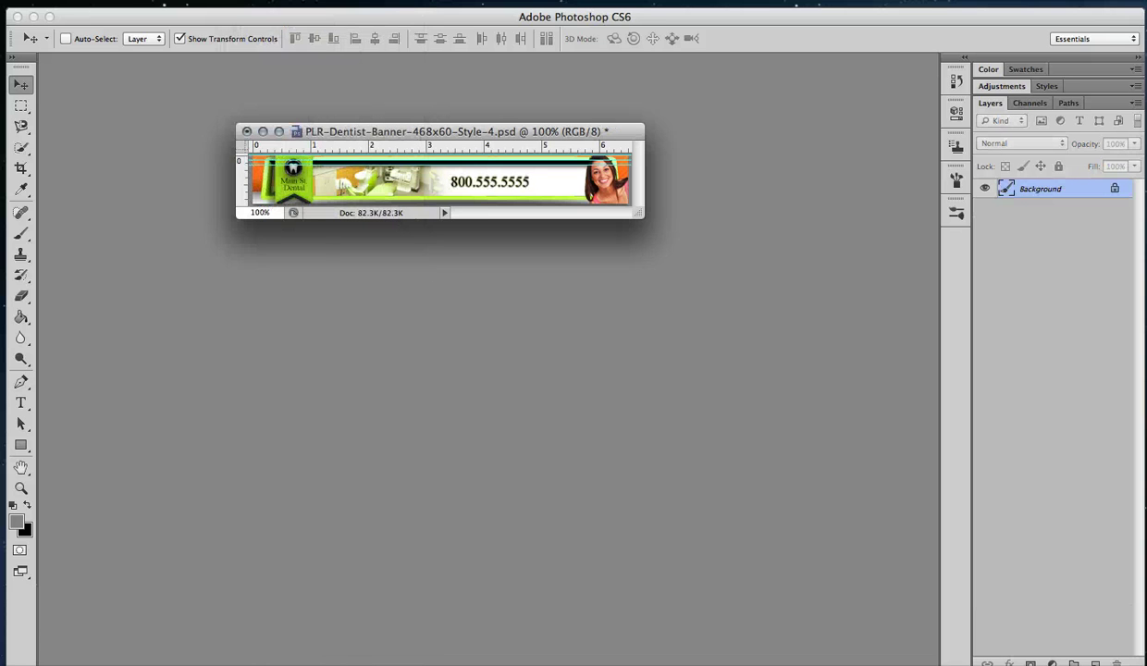
click(130, 1)
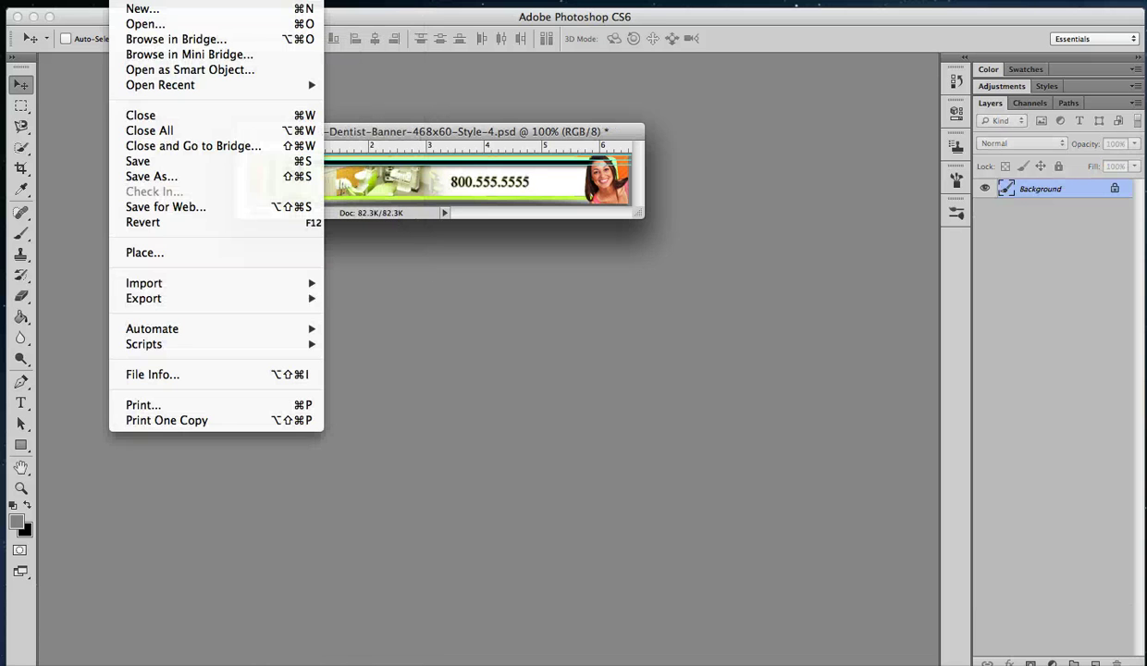
Save As DentistBanner, trying PNG and BMP before settling on the JPEG format
click(131, 177)
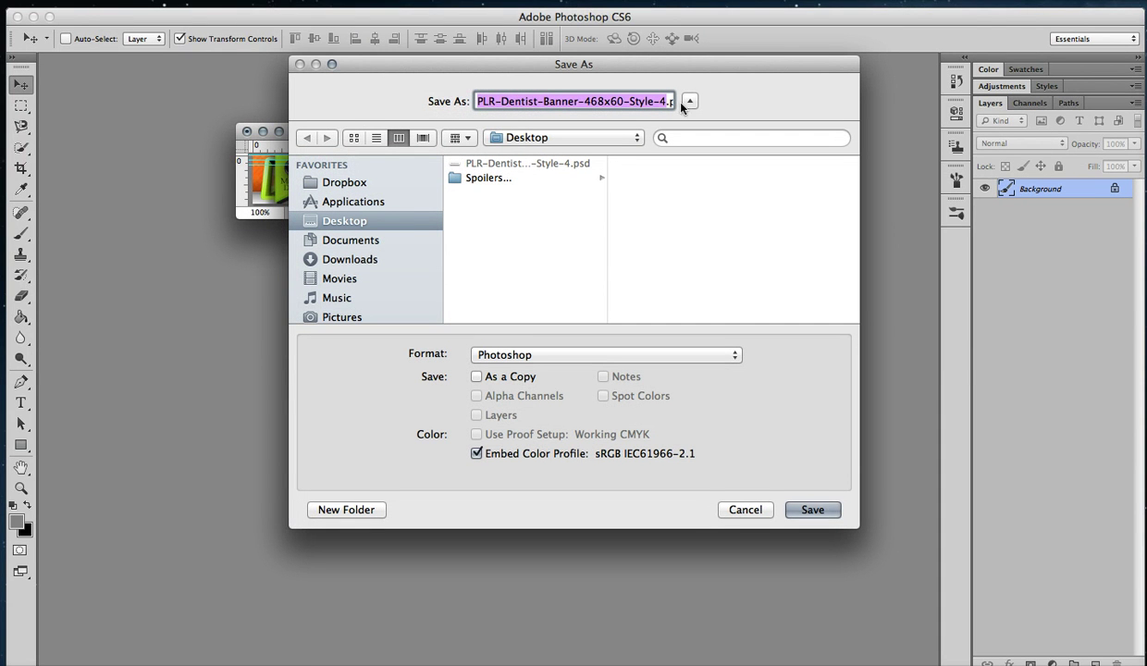
text(DentistBanner.psd)
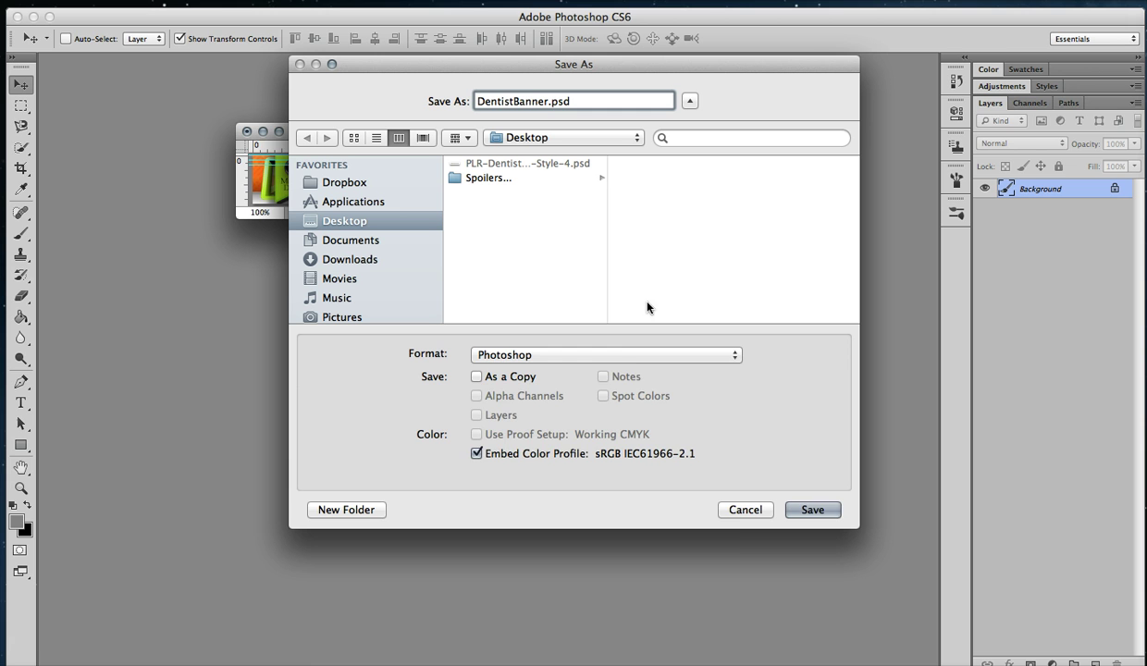
click(638, 356)
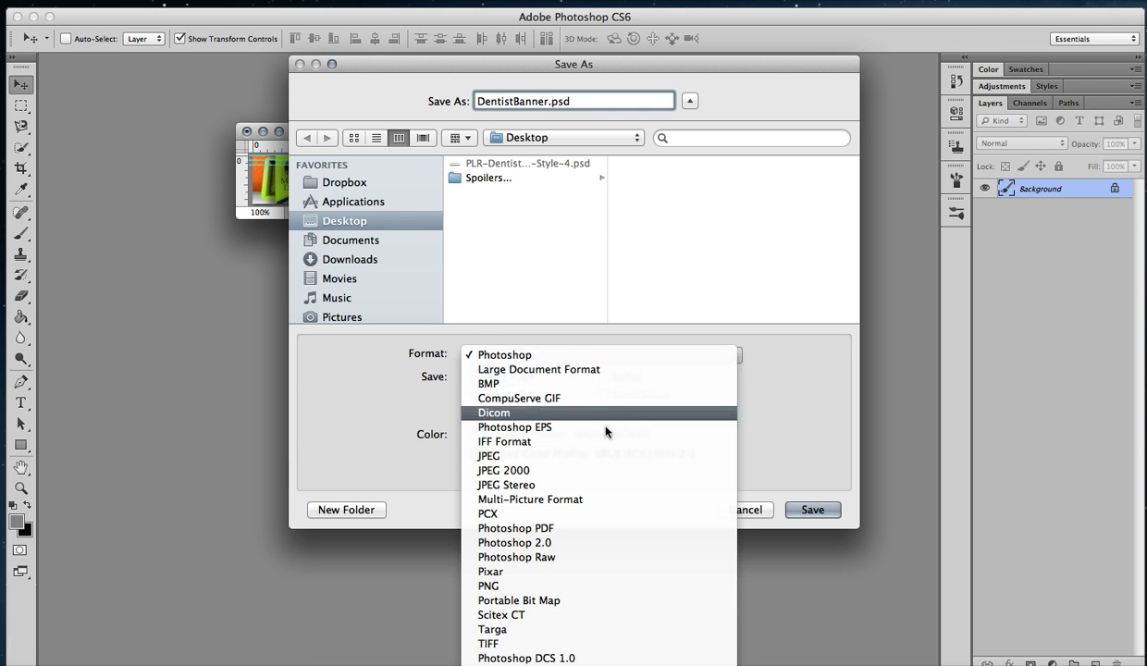
click(601, 456)
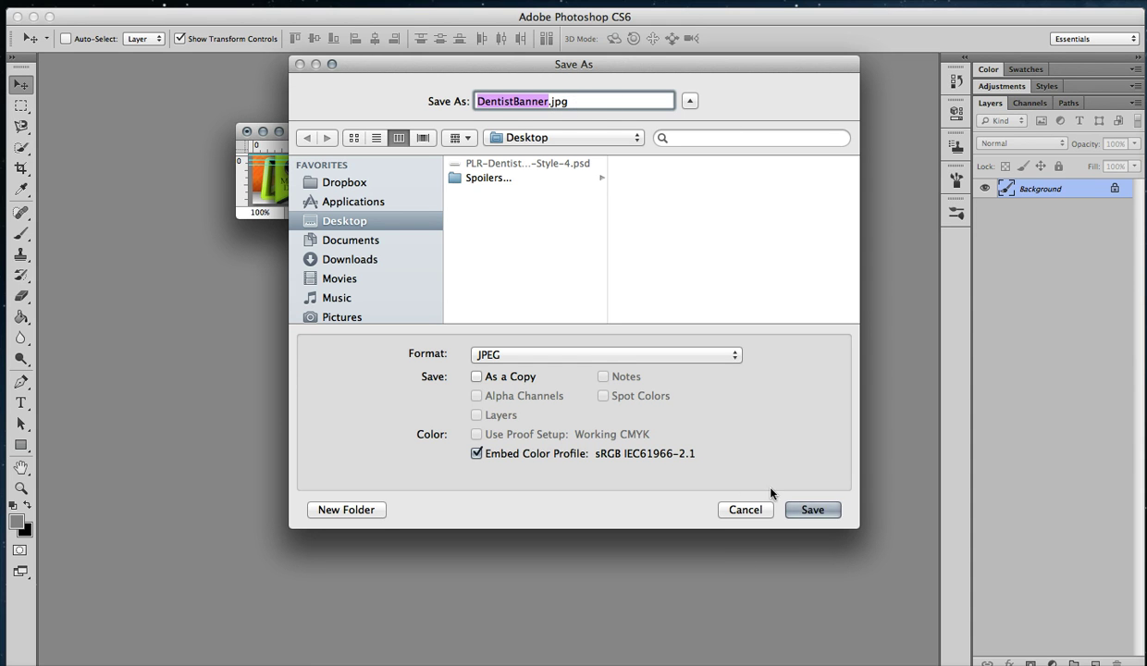
click(732, 357)
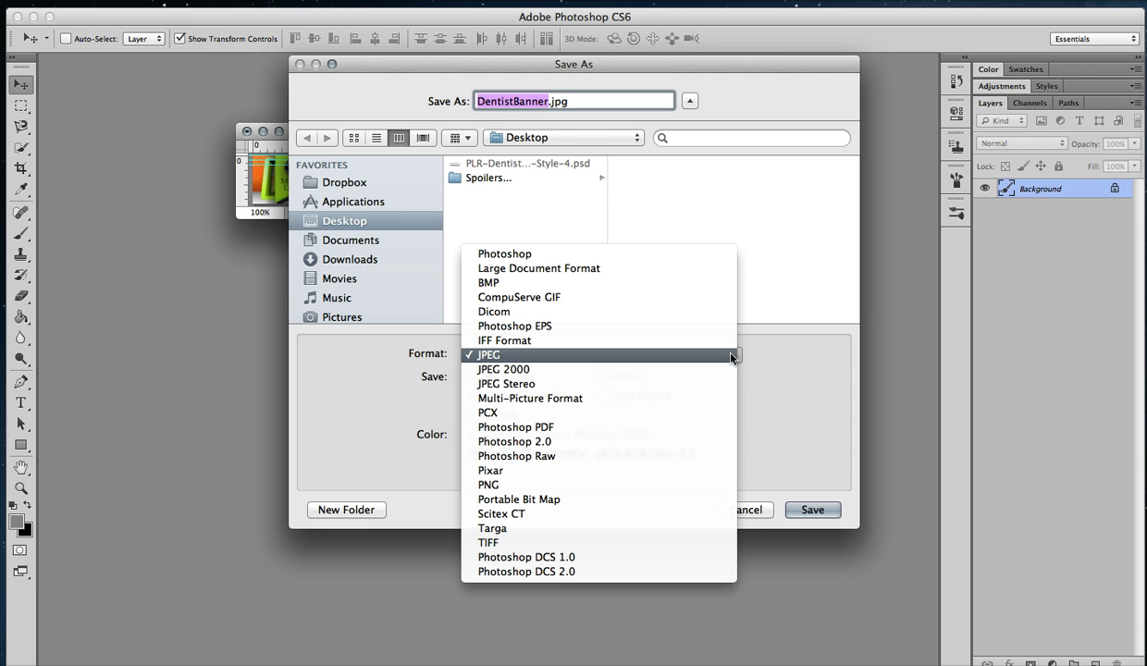
click(676, 487)
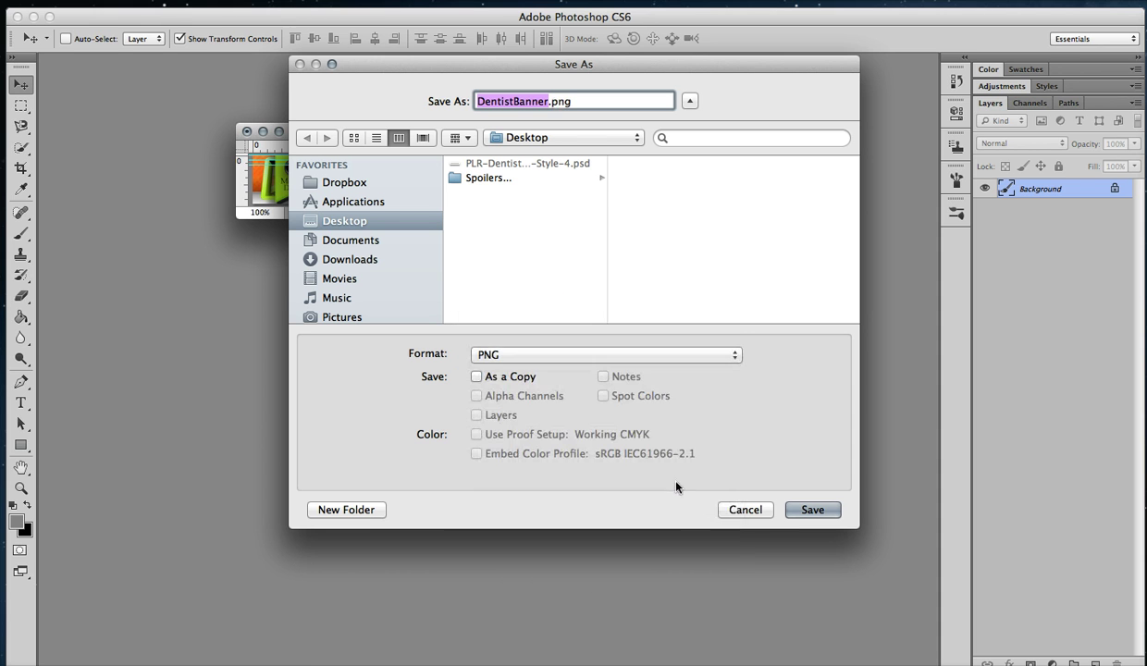
click(731, 359)
click(688, 155)
click(597, 354)
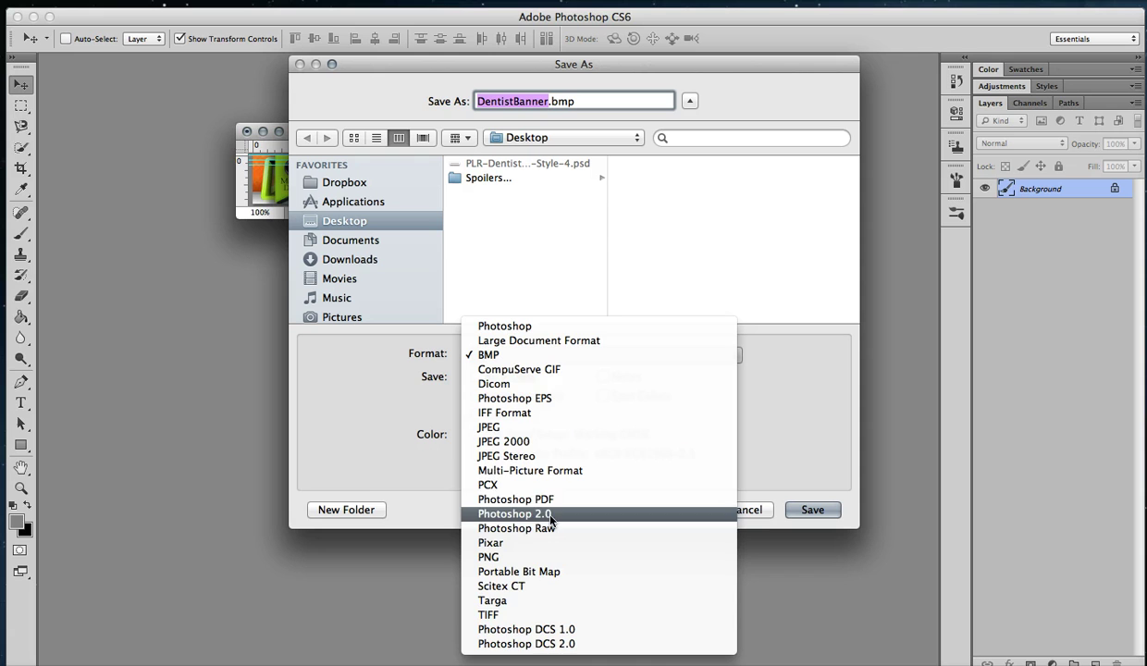
click(553, 428)
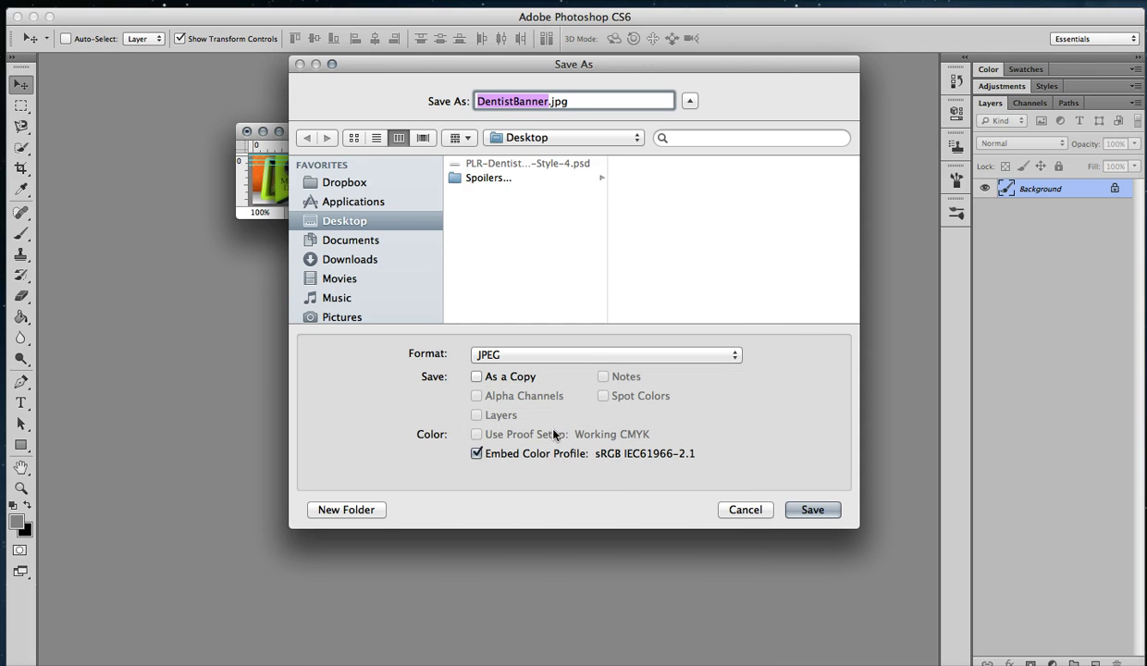
Confirm the save and set JPEG quality to 6 (Medium) before accepting the options
click(804, 511)
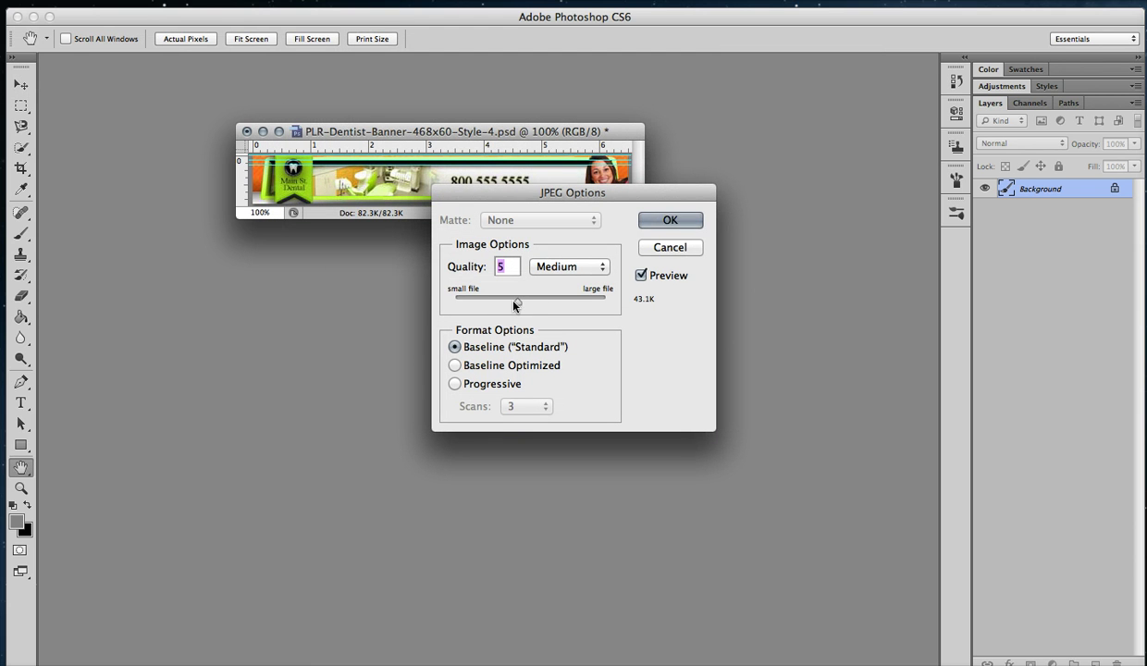
drag(517, 302, 601, 306)
drag(605, 301, 505, 303)
drag(506, 301, 523, 307)
click(658, 221)
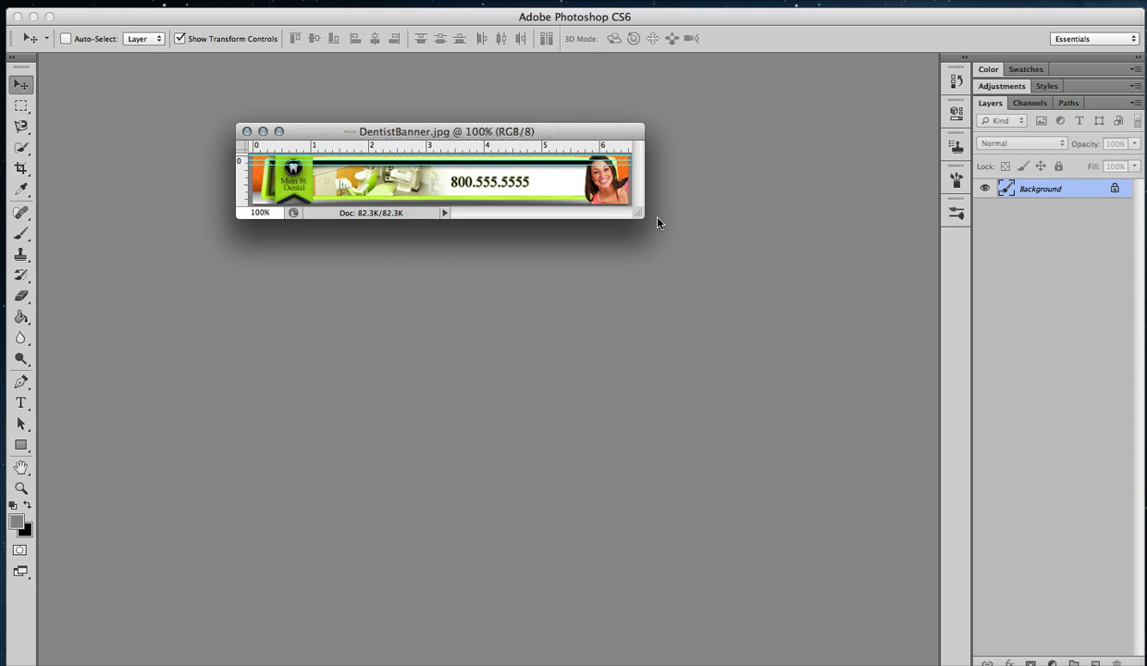